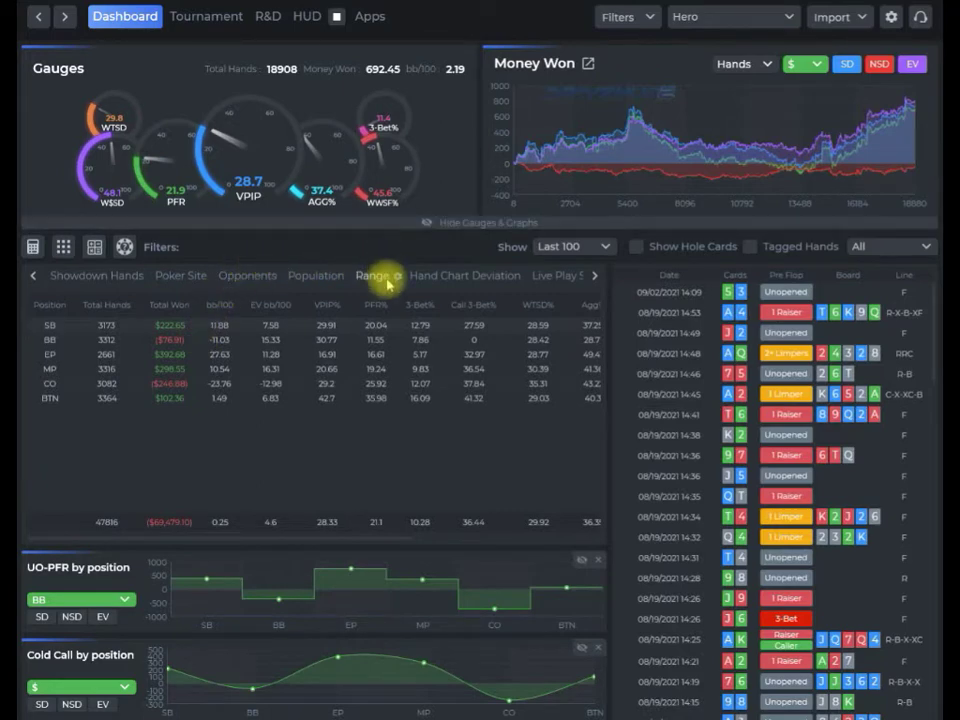
Step: Open the filter settings for the Range report and display its standard filters
left_click(595, 275)
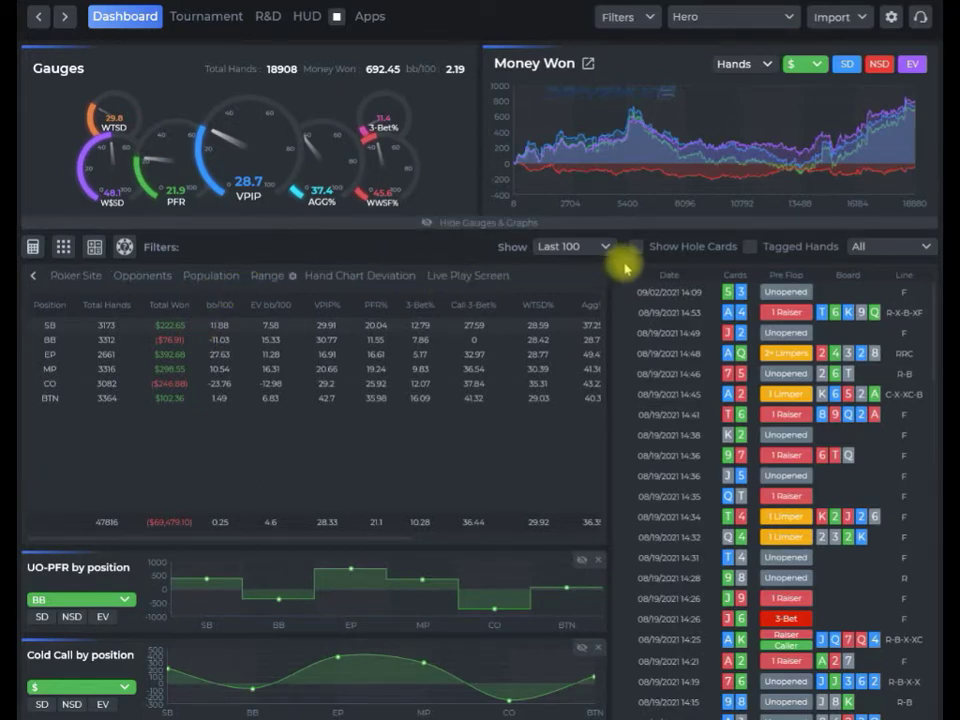
left_click(292, 280)
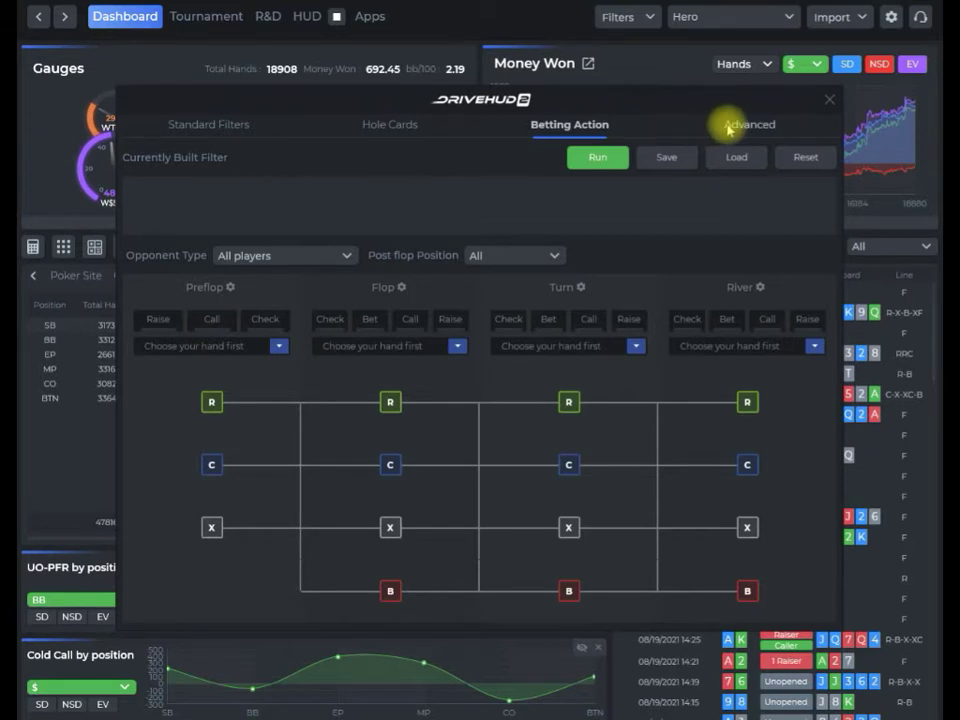
left_click(238, 124)
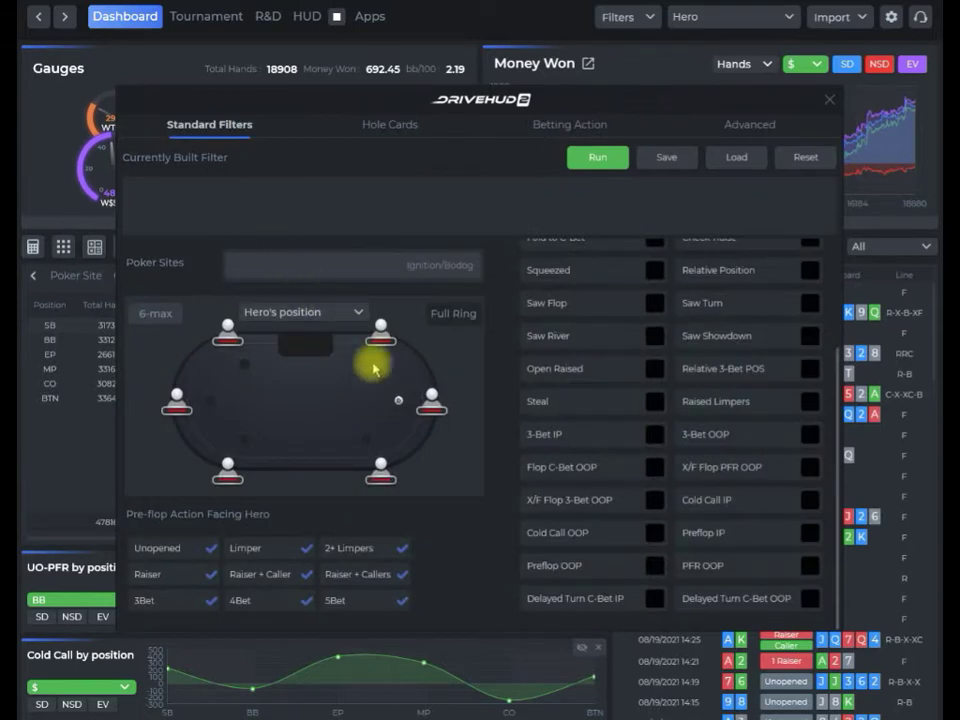
Step: Examine the standard filter options, from player count and stakes to pre-flop action facing Hero, and open the hole card filters
scroll(675, 450, "up", 1)
scroll(722, 390, "up", 1)
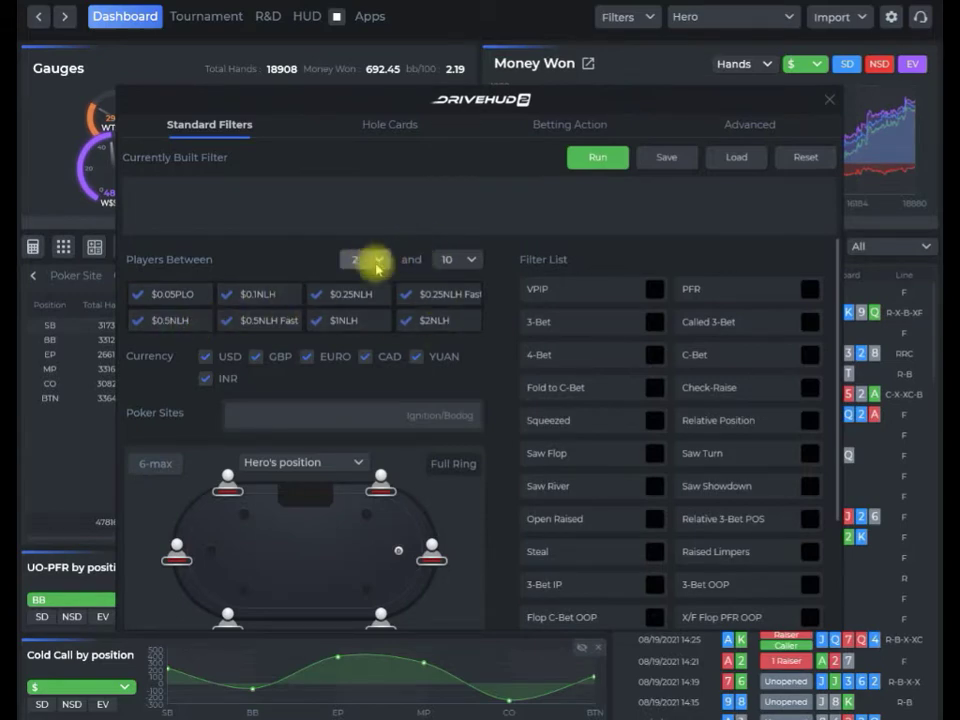
scroll(388, 355, "down", 2)
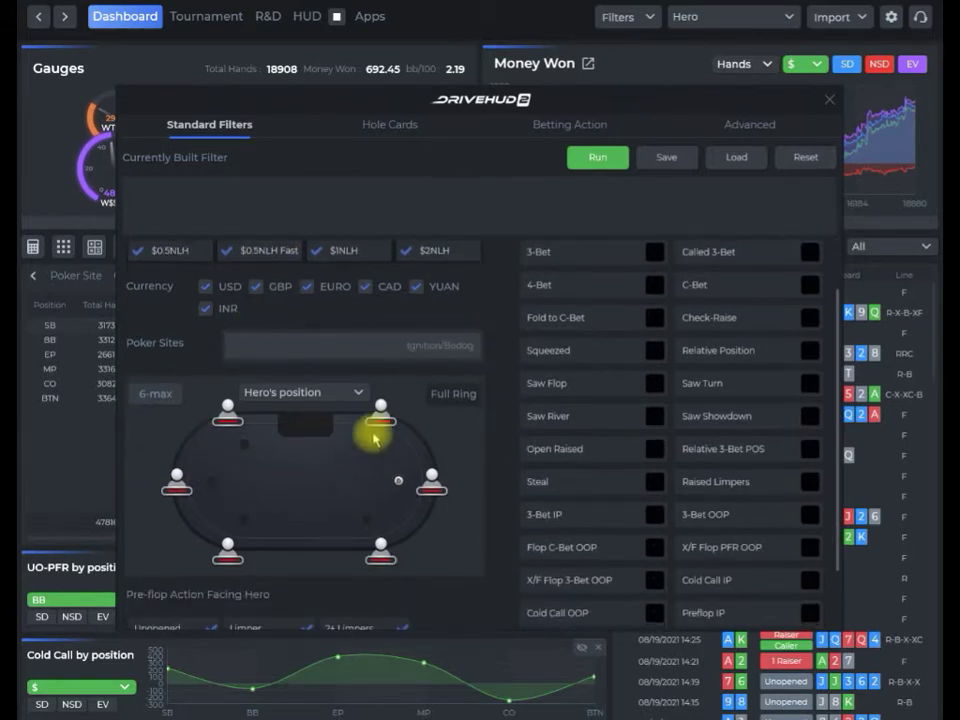
scroll(442, 470, "down", 2)
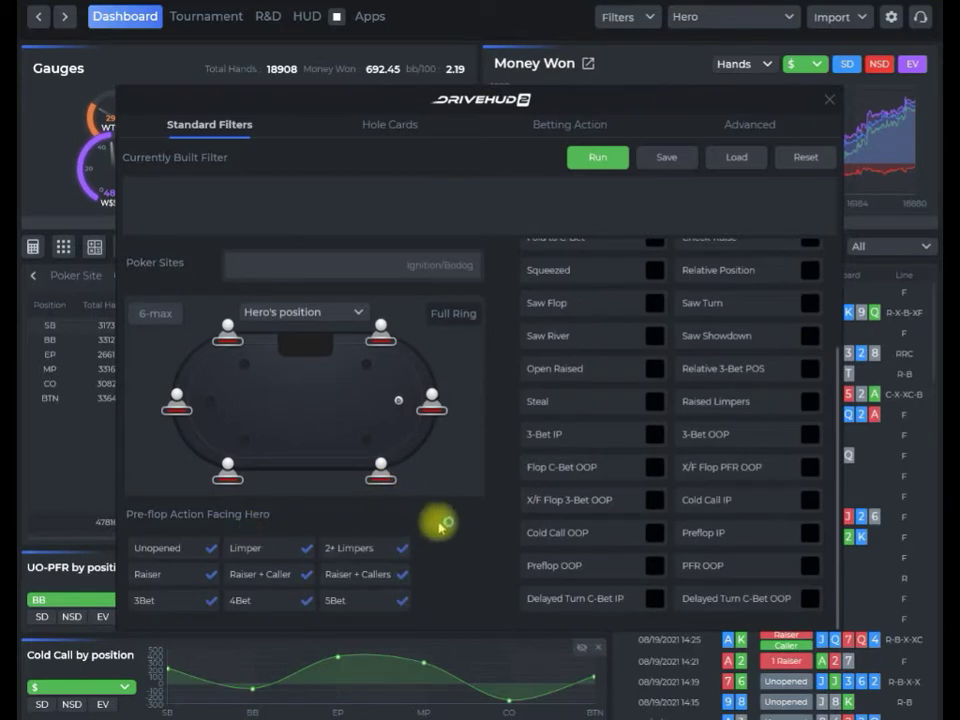
scroll(485, 525, "up", 4)
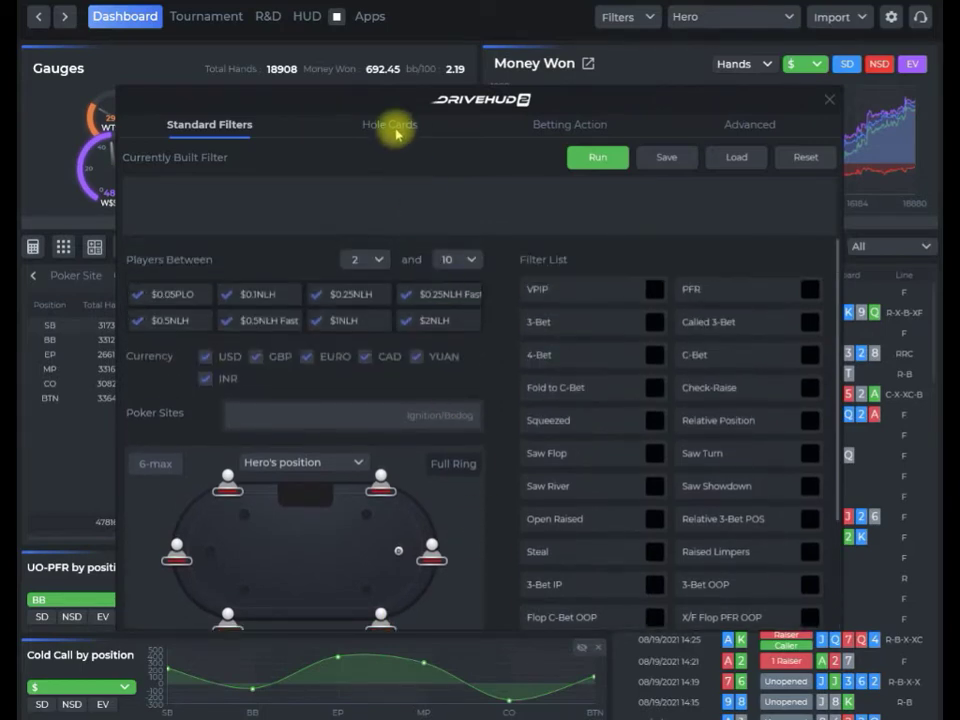
left_click(396, 128)
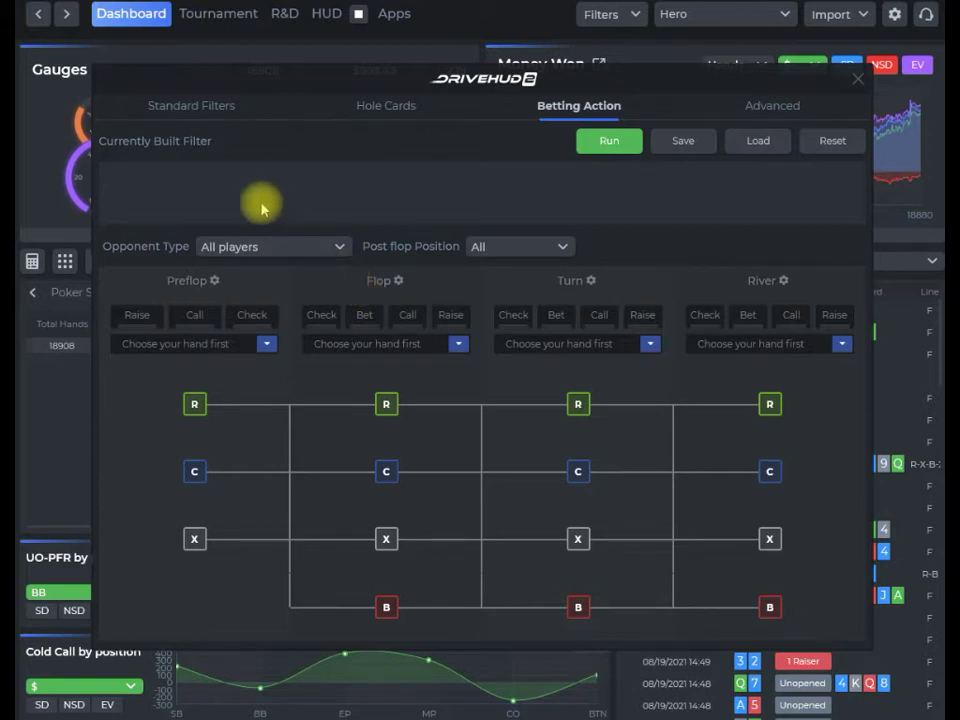
Step: Examine the opponent type and post flop position choices in the betting action filters
left_click(342, 247)
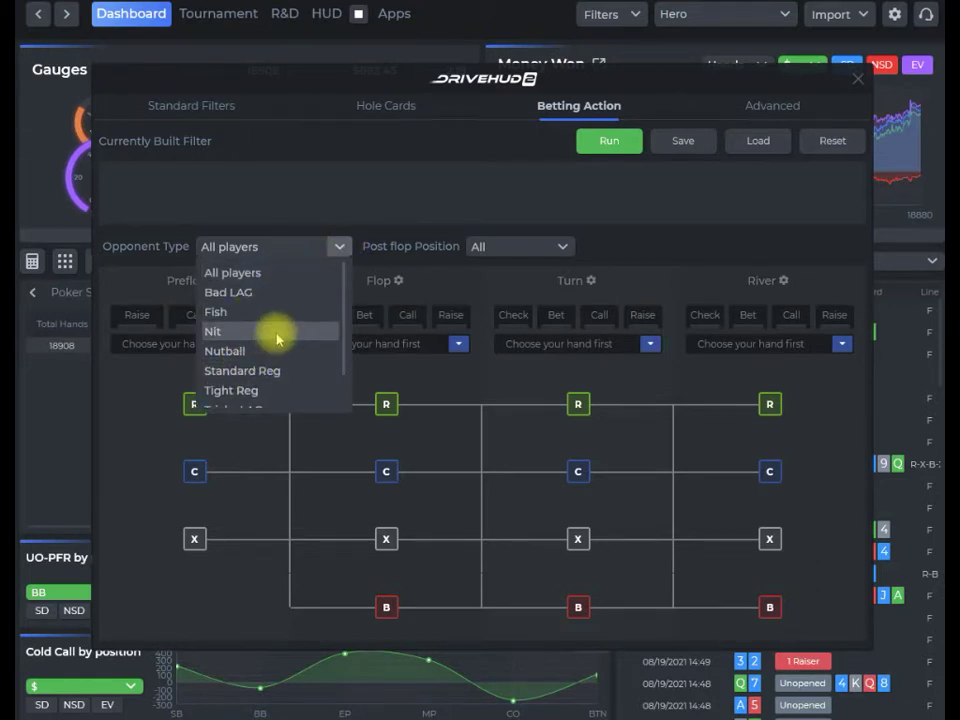
scroll(277, 339, "down", 1)
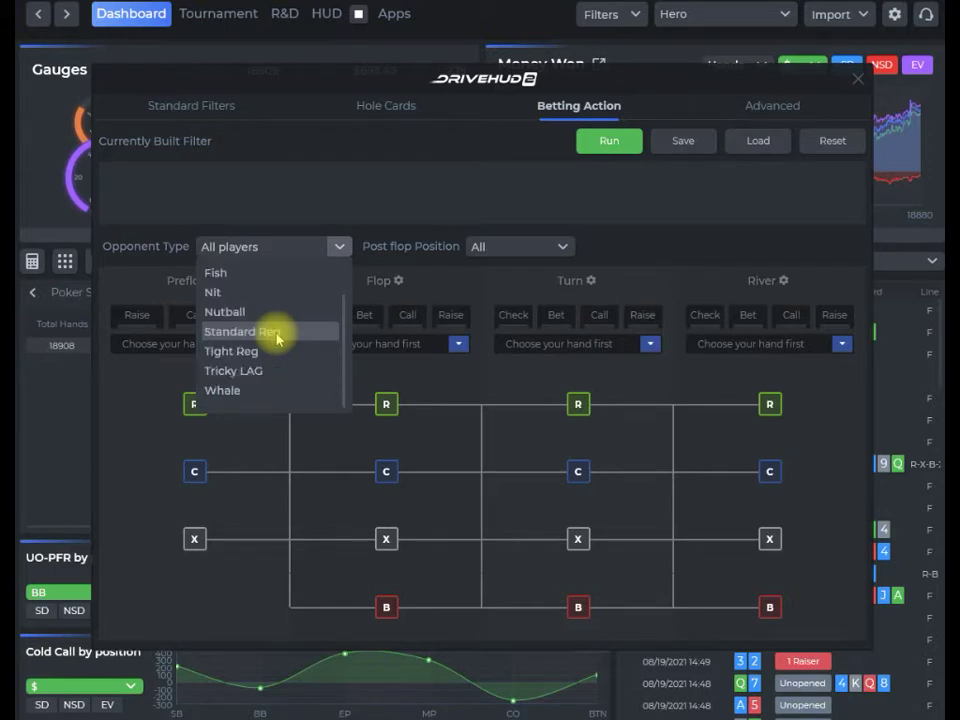
scroll(277, 339, "up", 1)
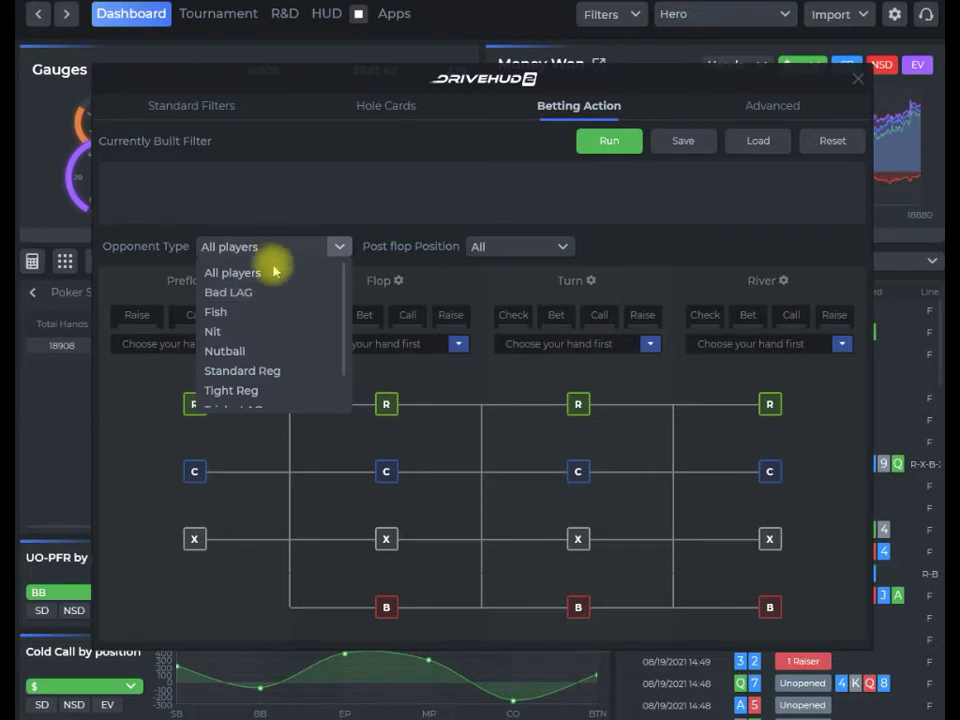
left_click(372, 234)
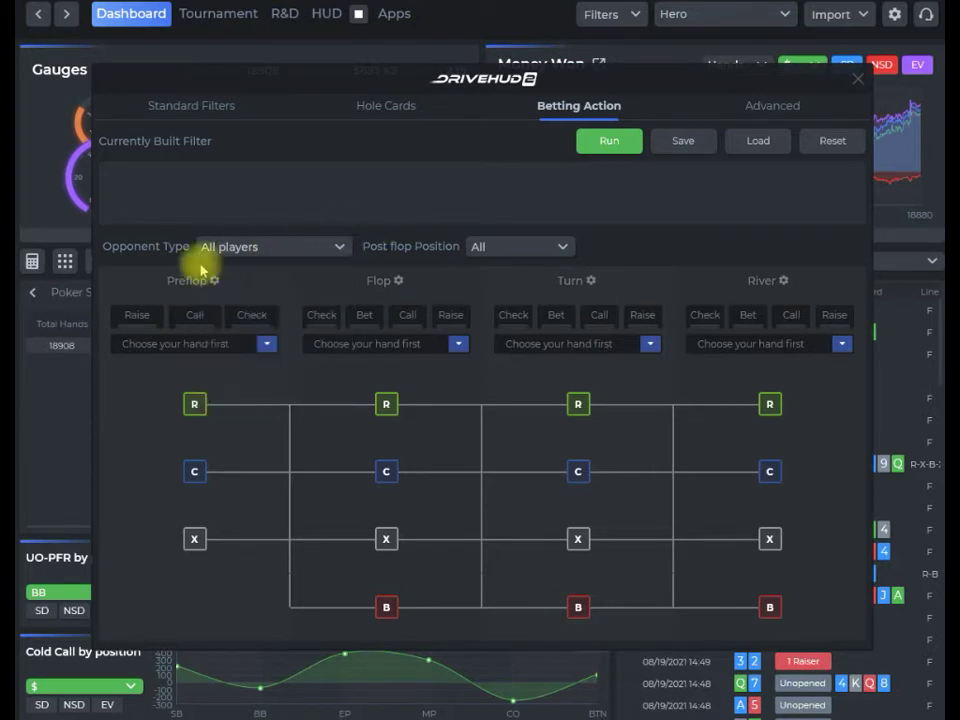
left_click(550, 250)
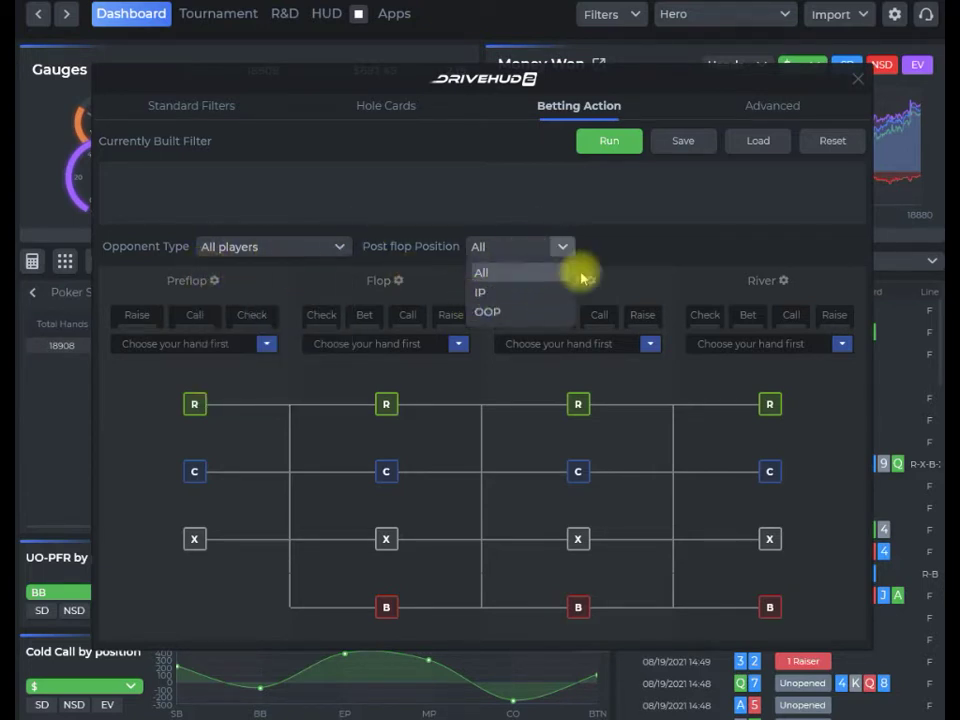
left_click(634, 242)
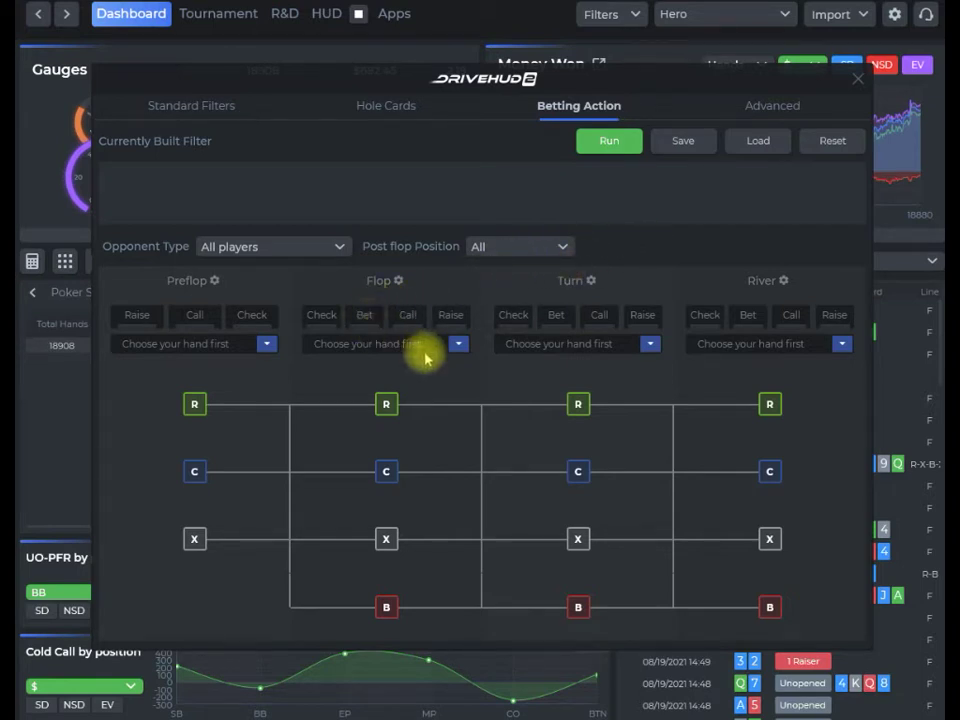
Step: Build a betting action filter for Check Then Call on the flop and Check Then Fold on the turn
left_click(321, 316)
left_click(459, 345)
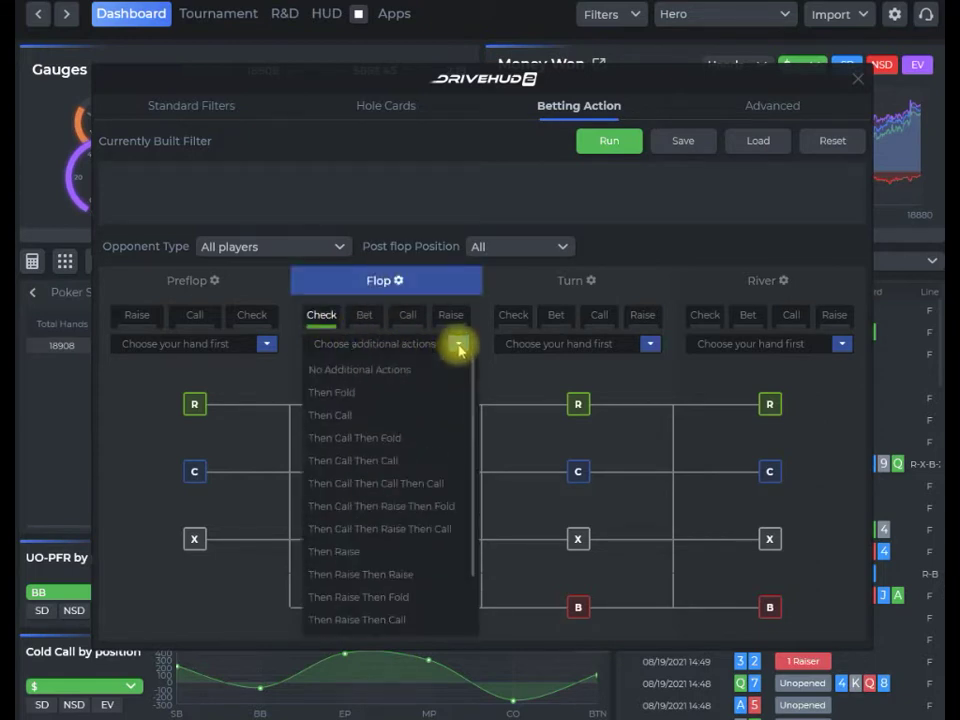
left_click(369, 415)
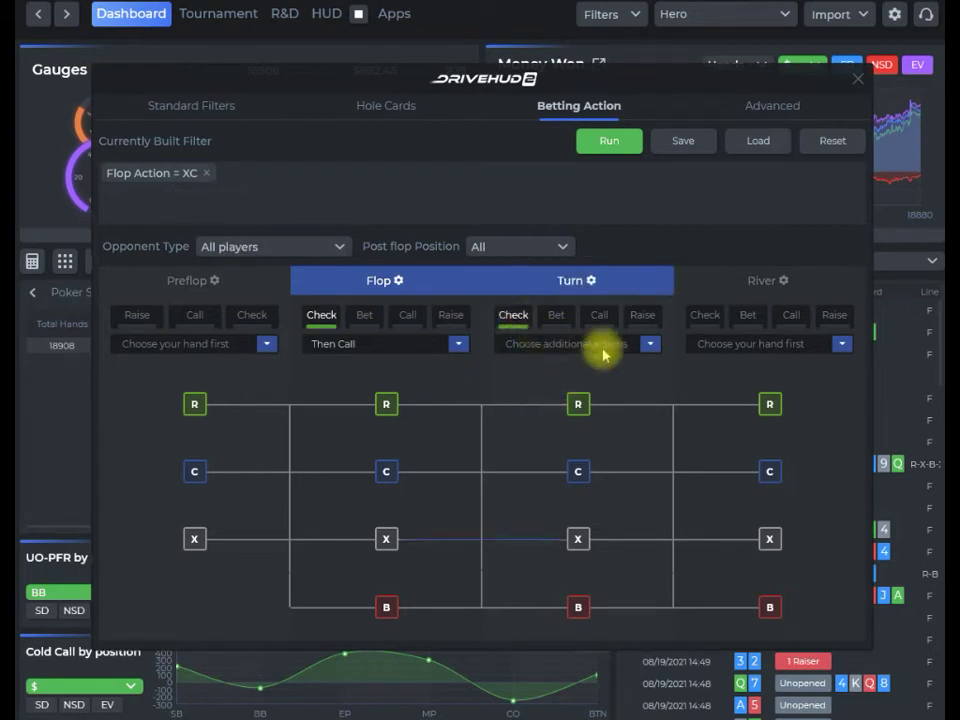
left_click(643, 340)
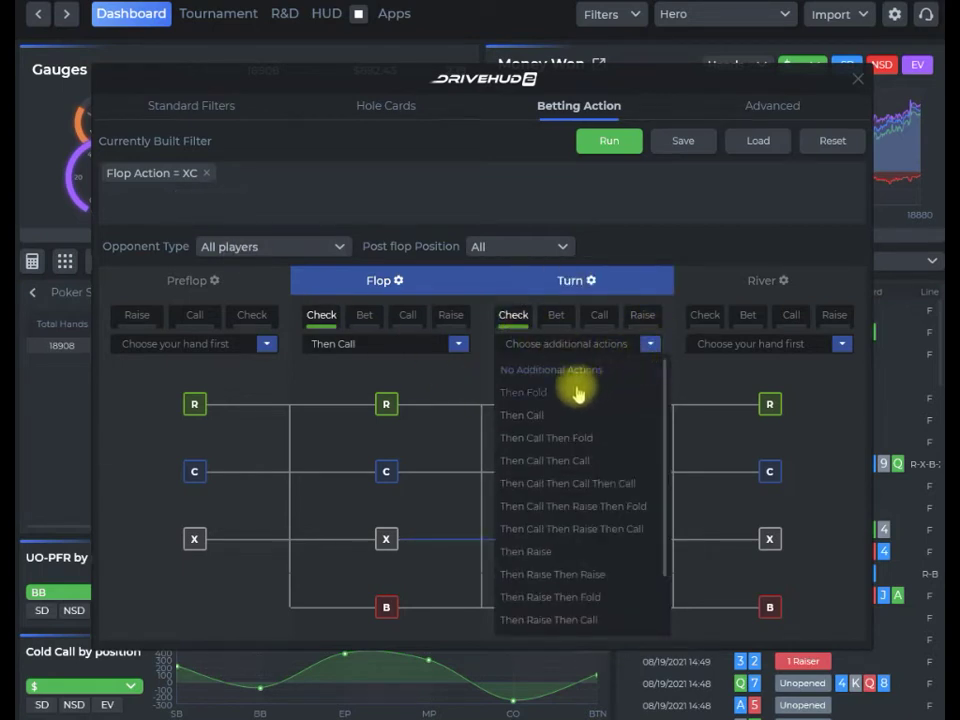
left_click(560, 392)
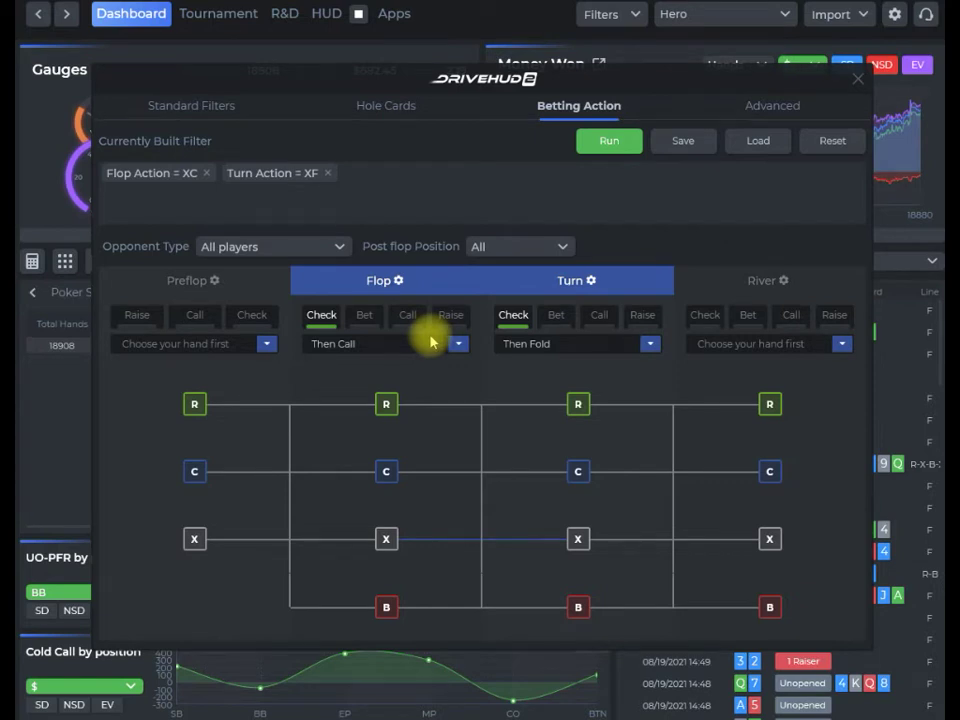
Step: Examine the bet size ranges configured for the flop and for the turn
left_click(398, 281)
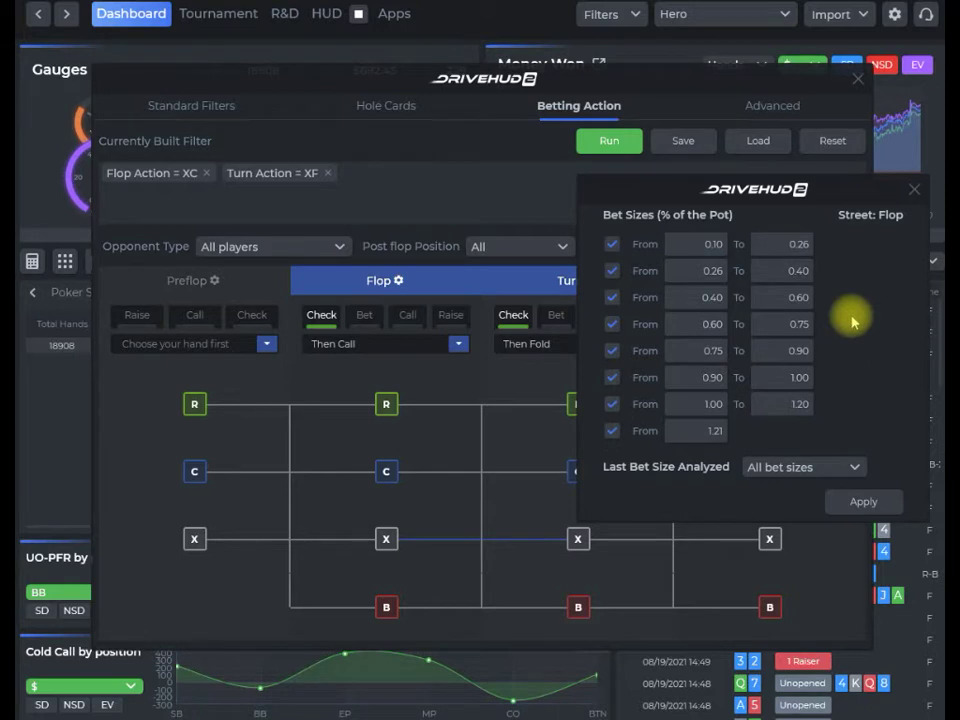
left_click(914, 190)
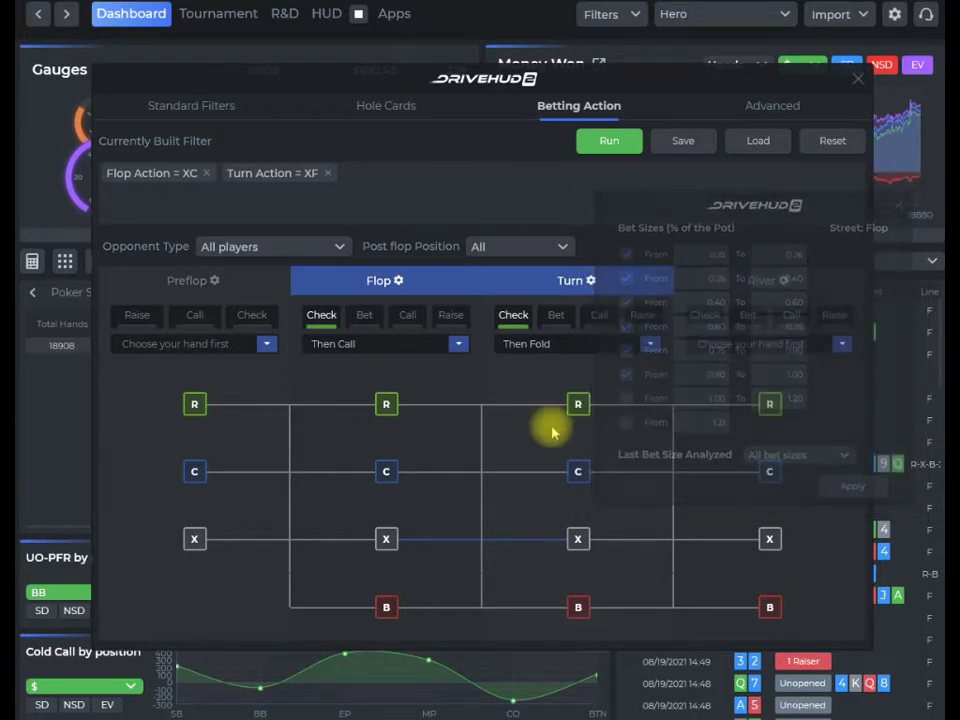
left_click(591, 280)
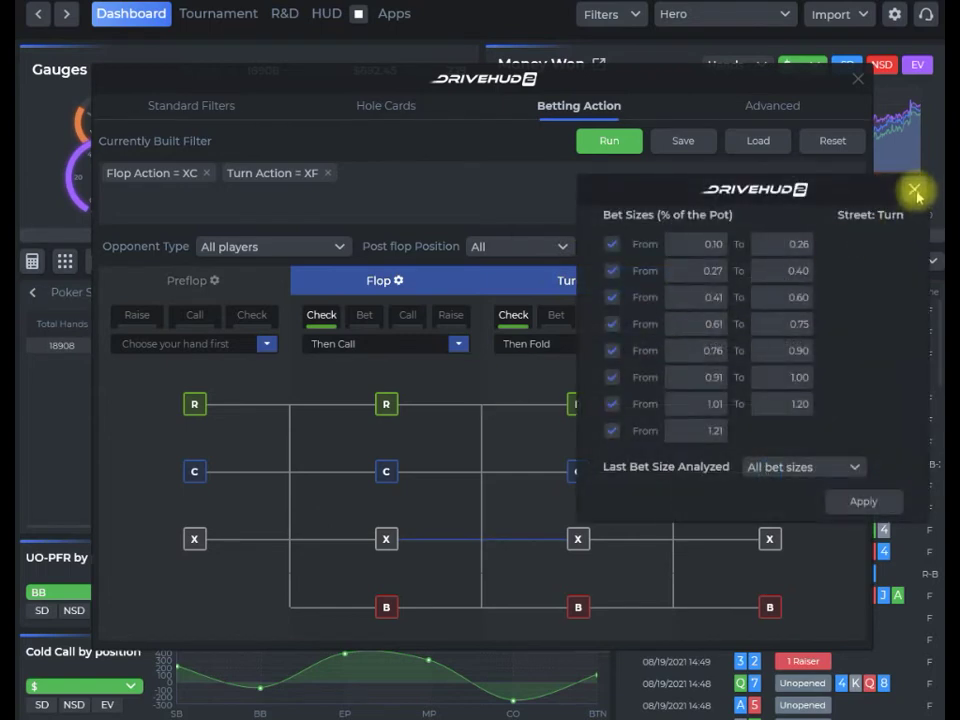
left_click(914, 190)
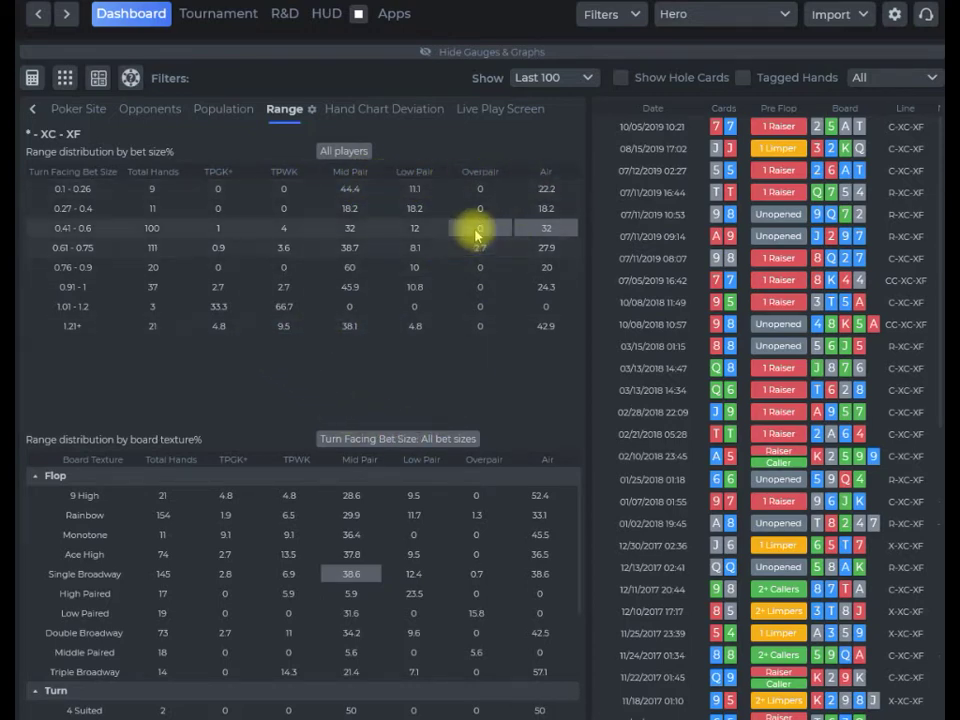
Step: Examine how the XC - XF range is distributed by turn bet size and by flop and turn board texture
mouse_move(420, 258)
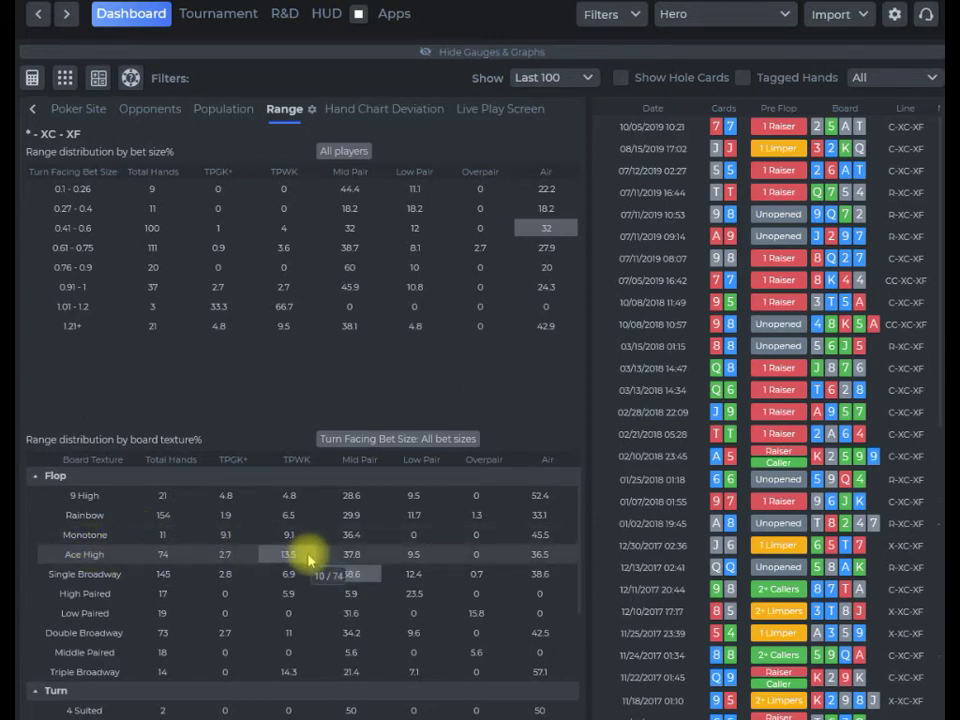
scroll(580, 560, "down", 1)
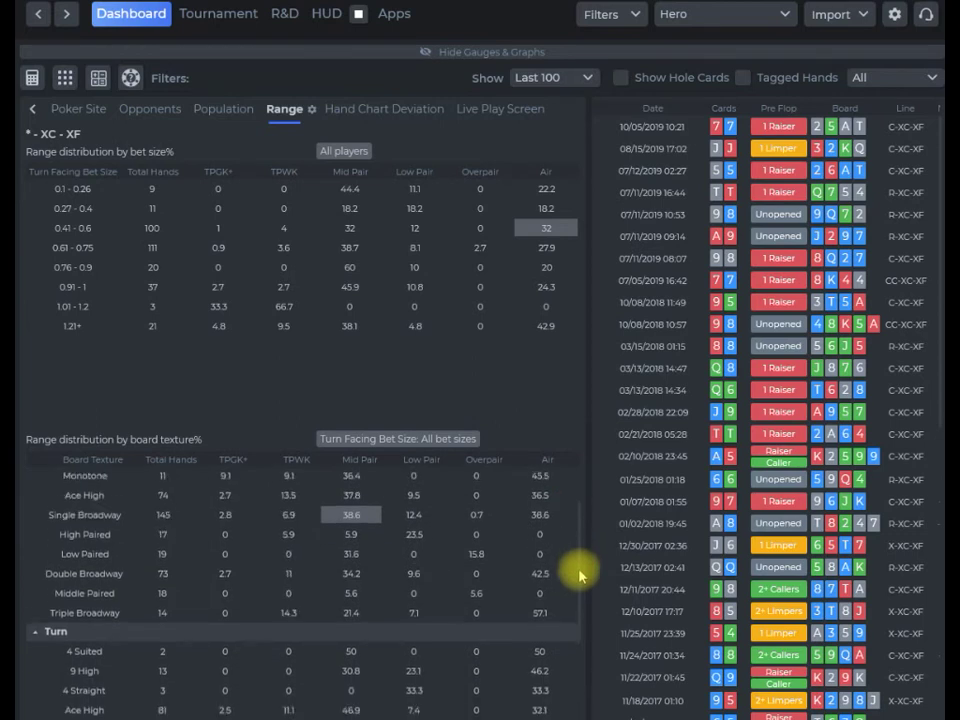
scroll(585, 542, "up", 1)
scroll(583, 620, "down", 2)
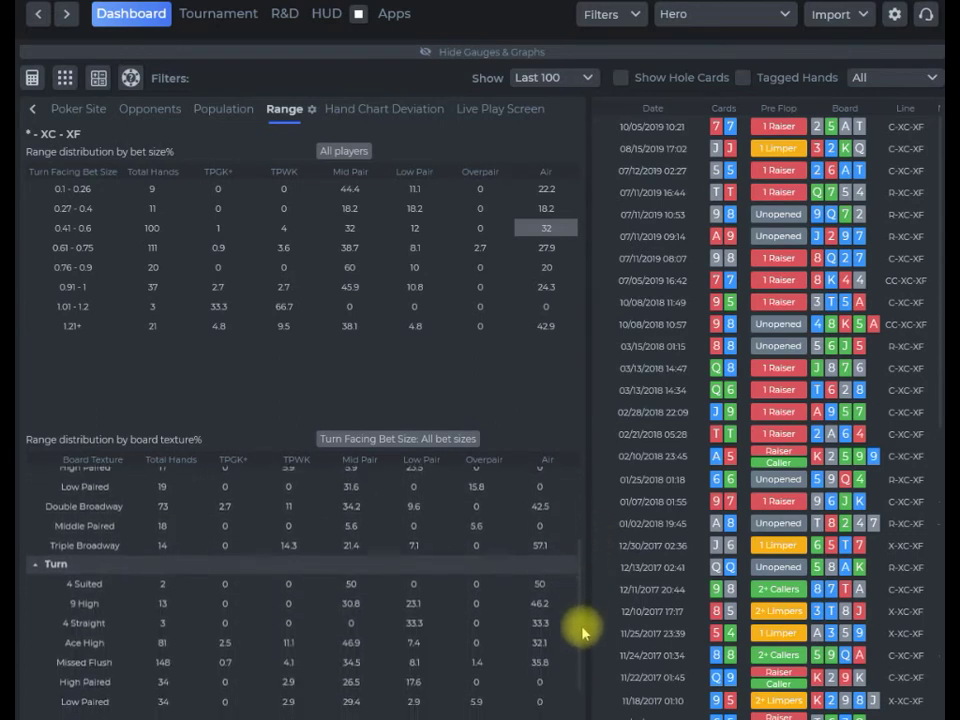
scroll(581, 645, "down", 1)
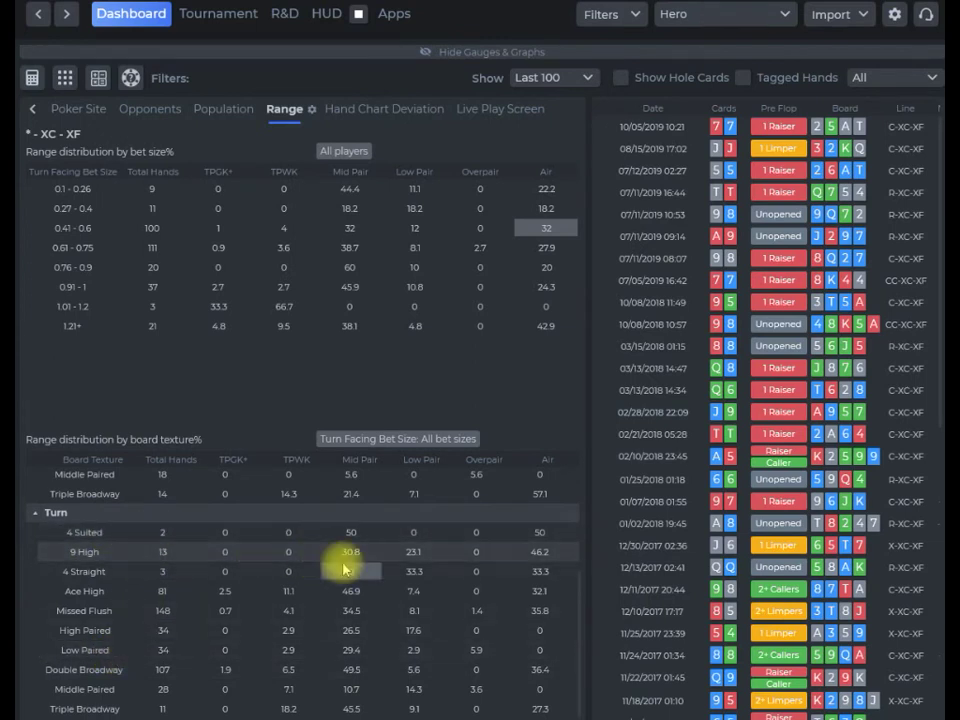
mouse_move(374, 541)
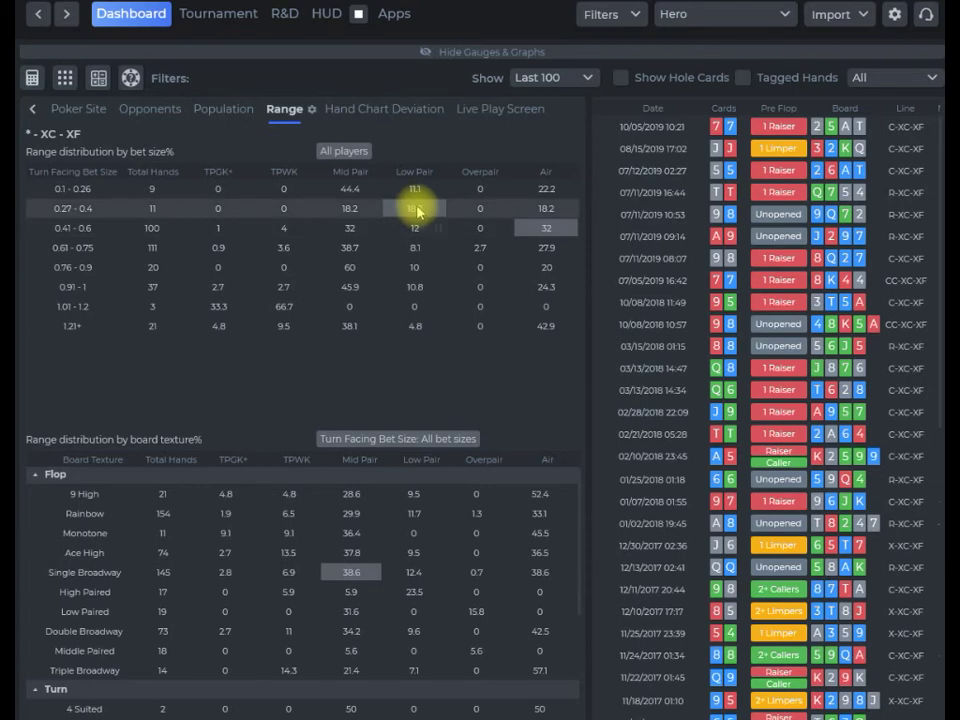
Step: List the mid pair hands that faced a turn bet size of 0.61 - 0.75
mouse_move(355, 252)
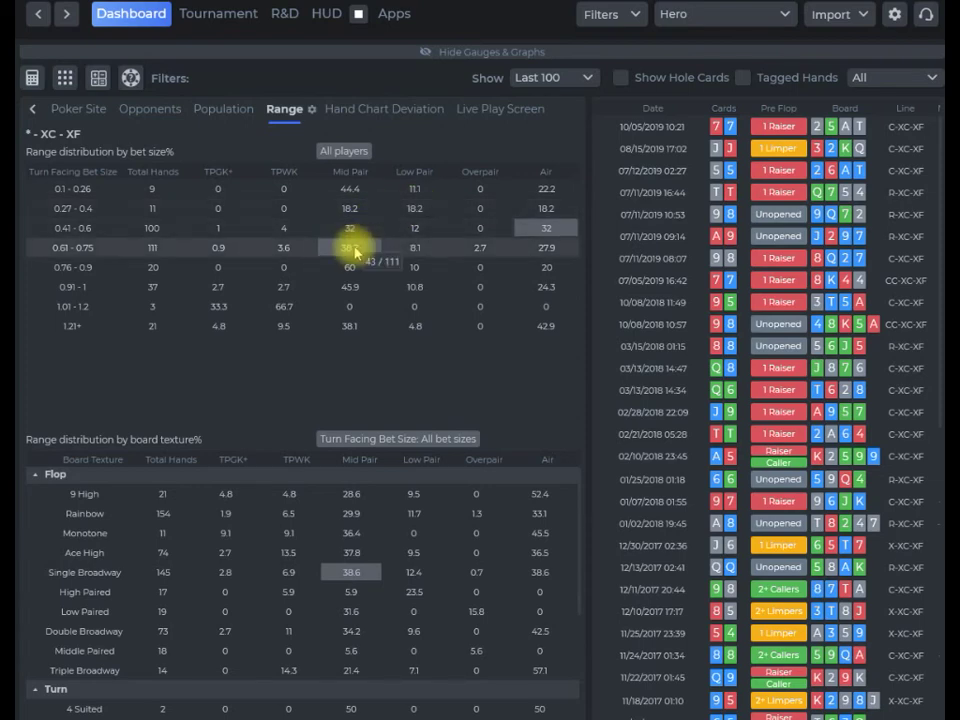
left_click(355, 252)
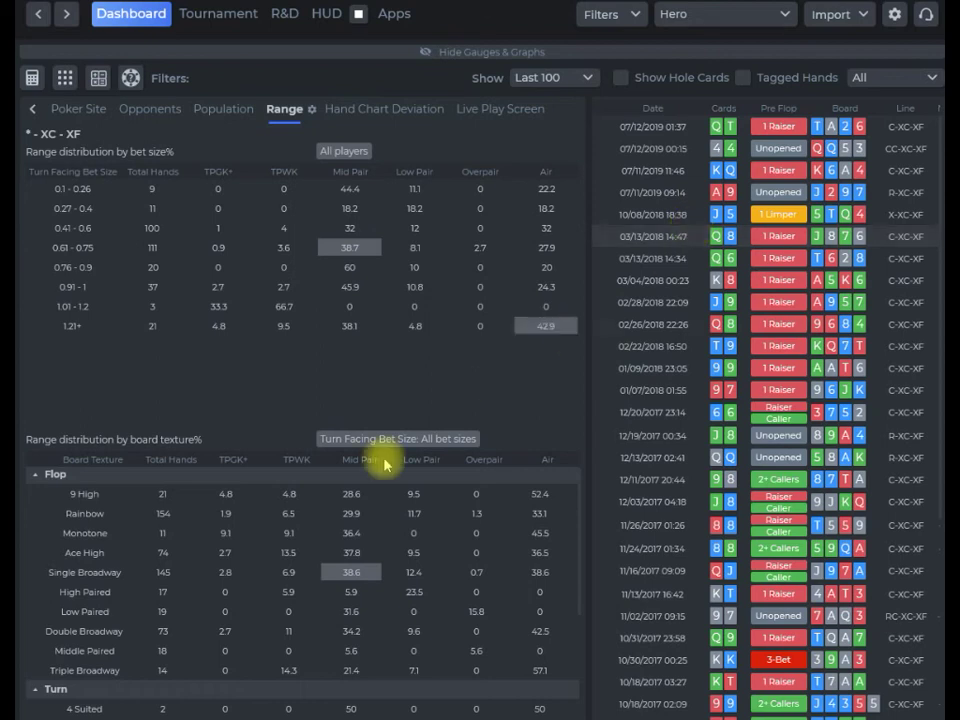
Step: List the hands on rainbow and monotone flops, narrowing the monotone ones to TPGK+ and then to TPWK
left_click(86, 513)
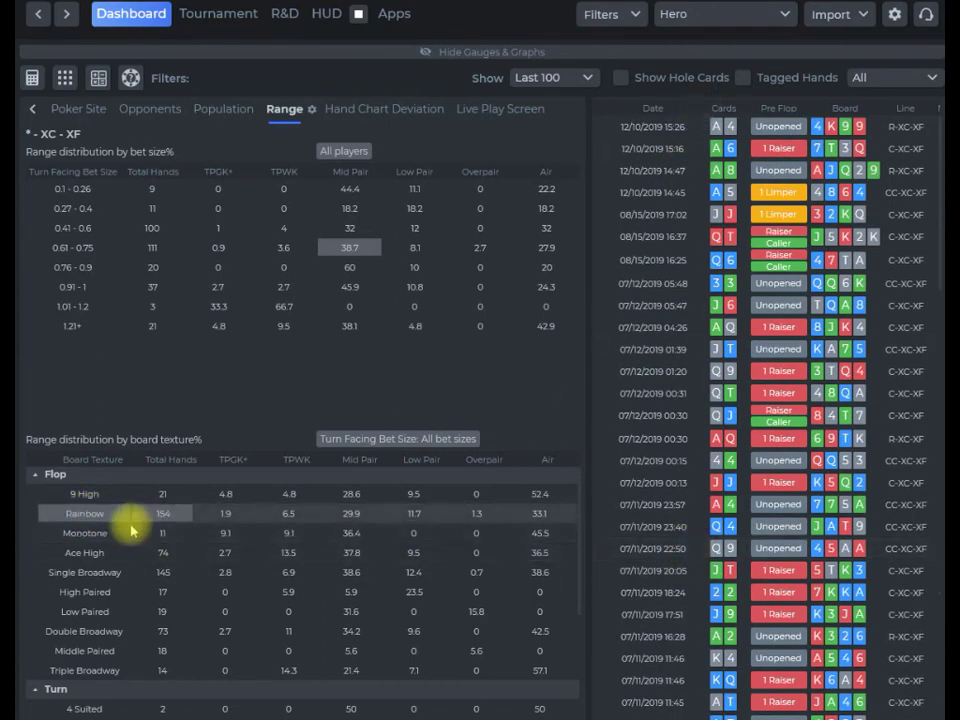
left_click(118, 532)
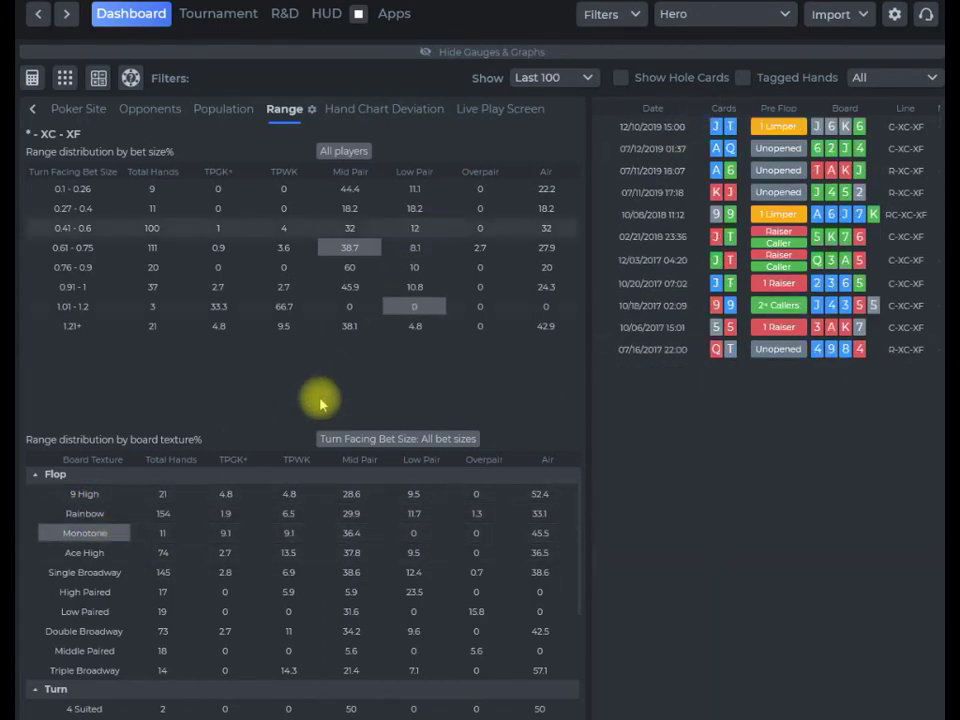
left_click(236, 535)
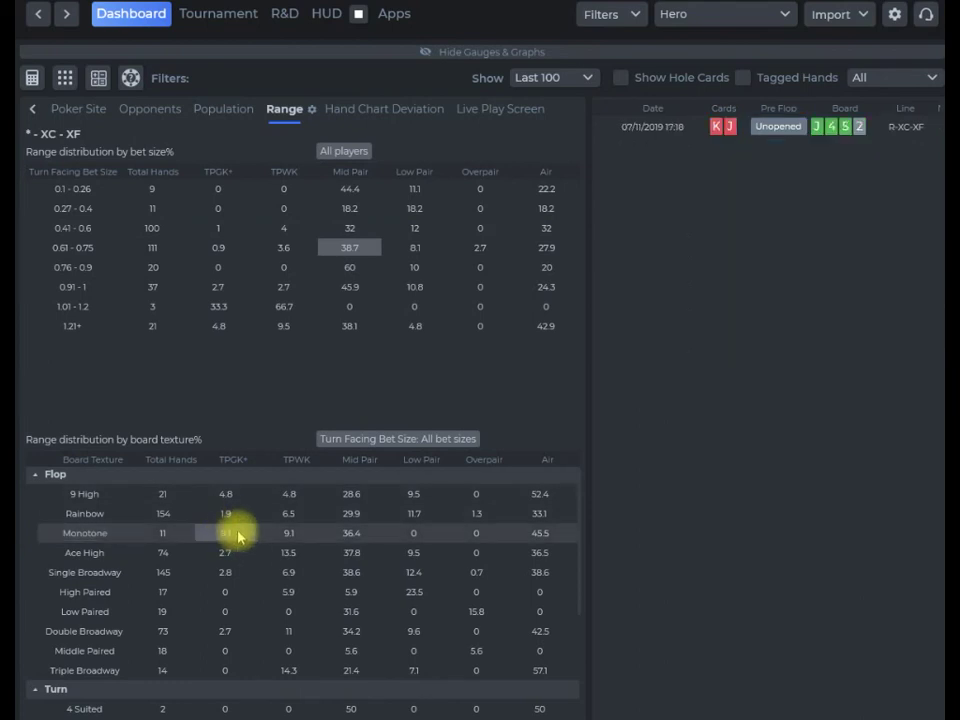
left_click(290, 537)
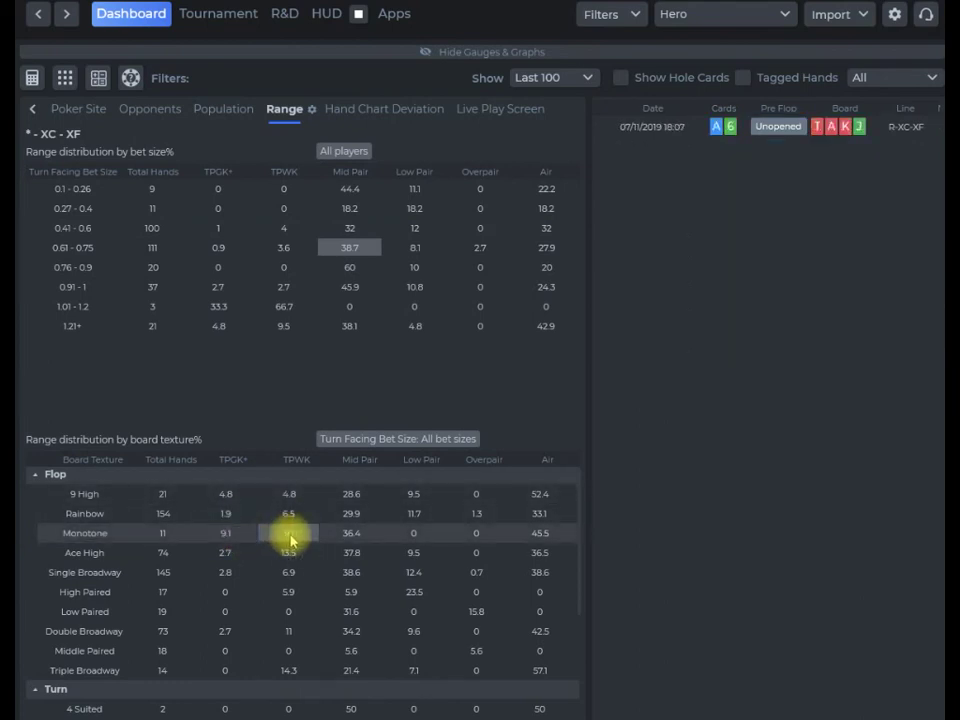
right_click(655, 128)
left_click(403, 131)
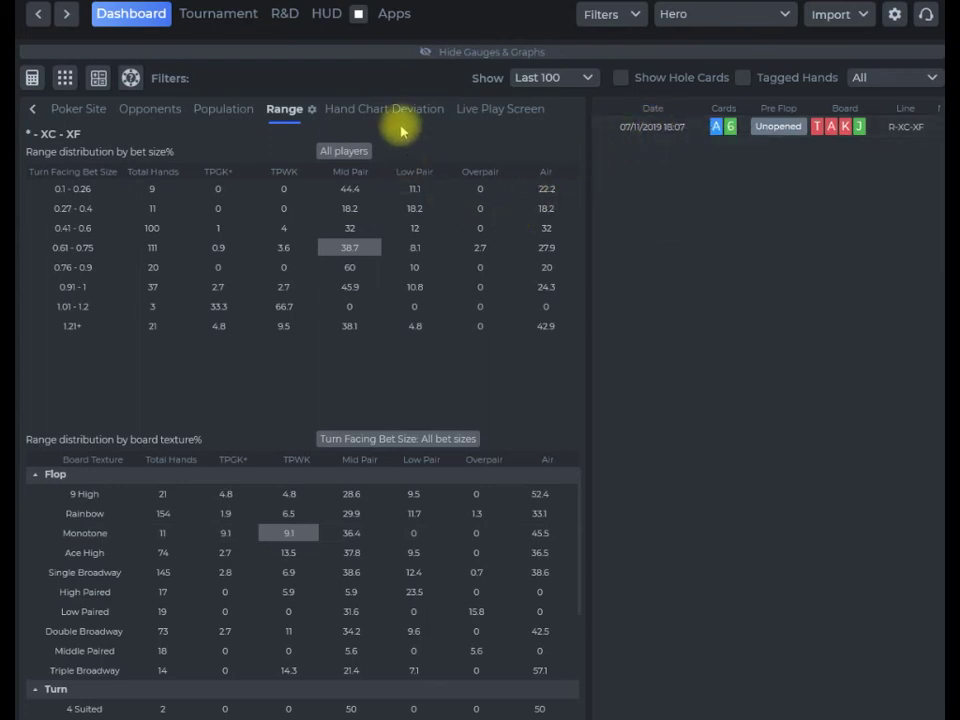